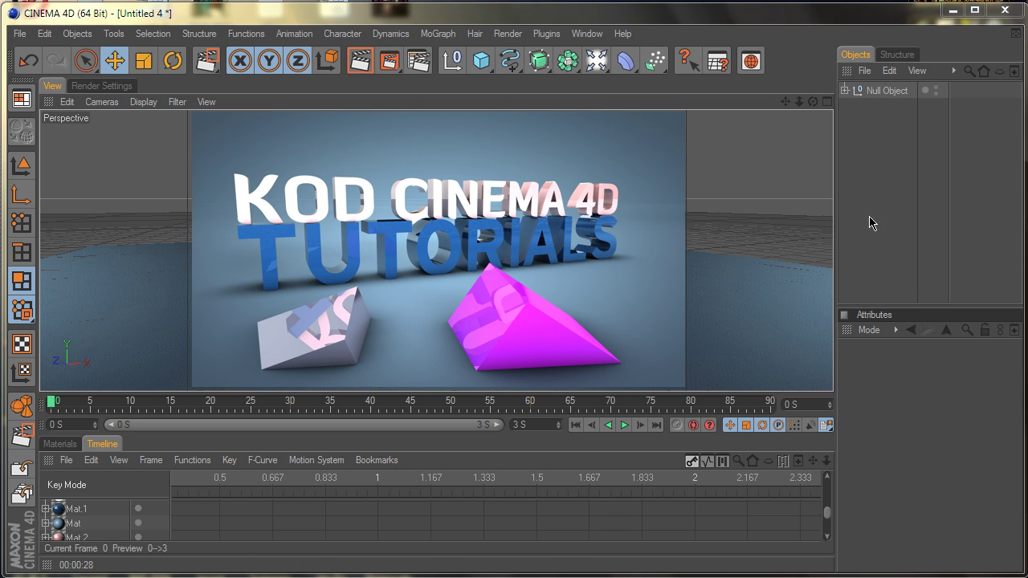
# Review the Ambient Occlusion and Global Illumination options in the render settings, returning to the scene view
pyautogui.click(108, 87)
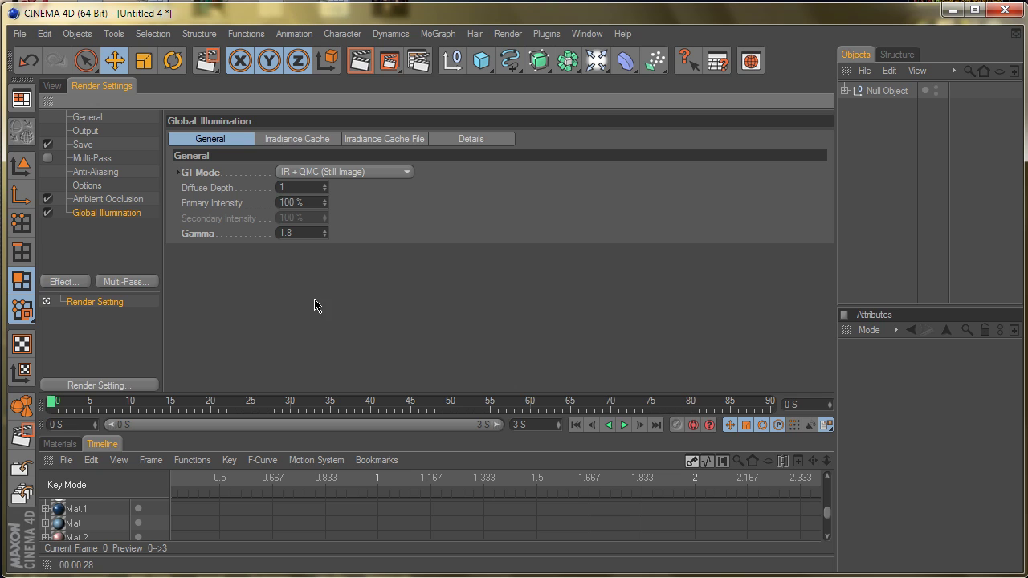
pyautogui.click(101, 199)
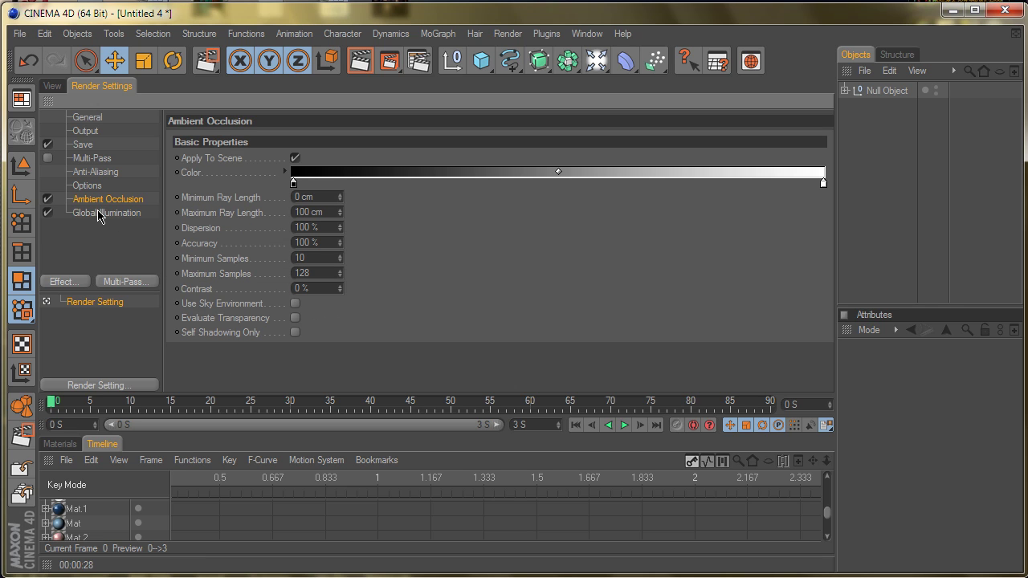
pyautogui.click(98, 213)
pyautogui.click(92, 200)
pyautogui.click(97, 213)
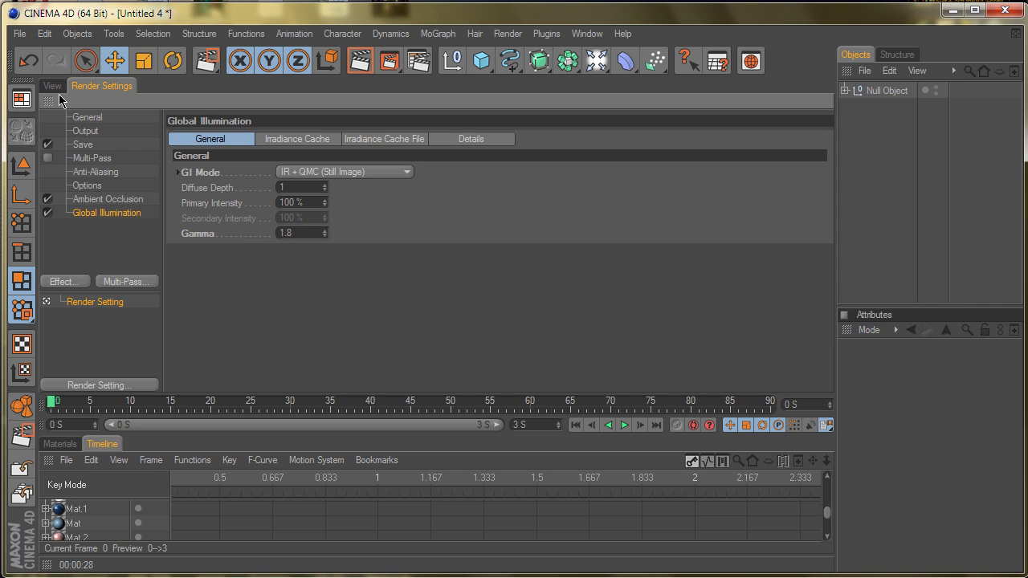
pyautogui.click(52, 86)
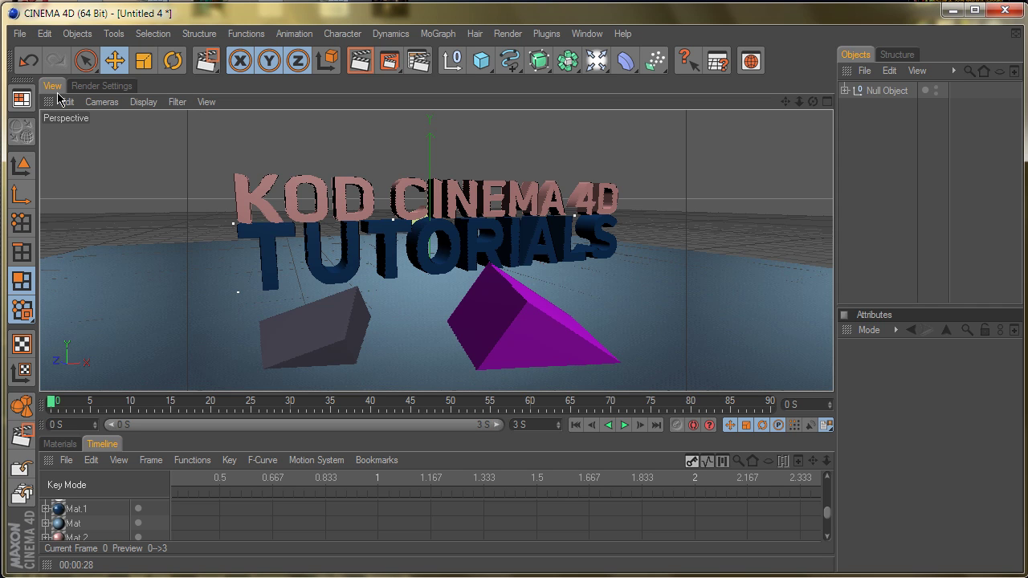
pyautogui.click(104, 86)
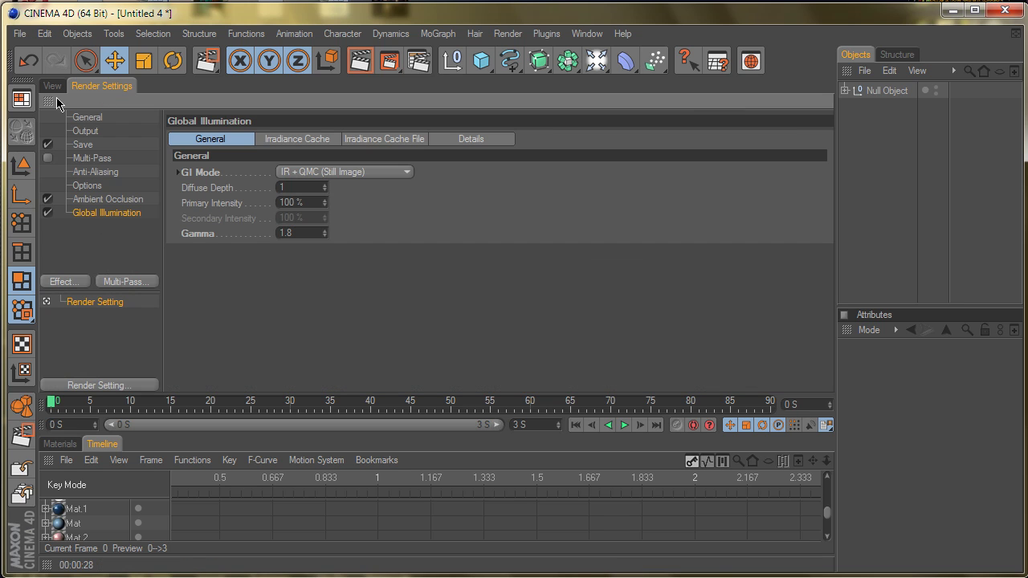
pyautogui.click(53, 89)
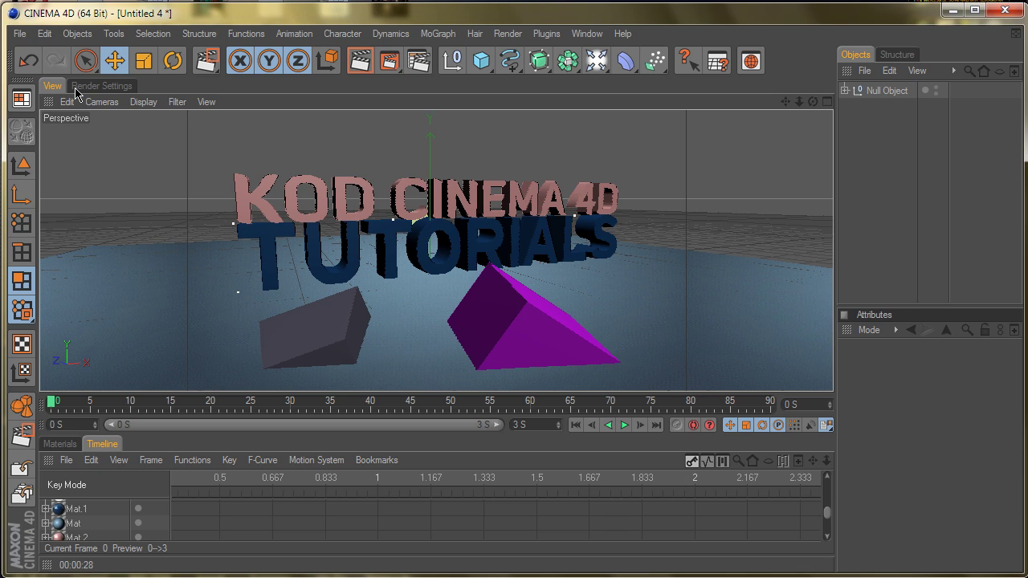
# Disable Global Illumination and Ambient Occlusion in the render settings and return to the scene view
pyautogui.click(77, 87)
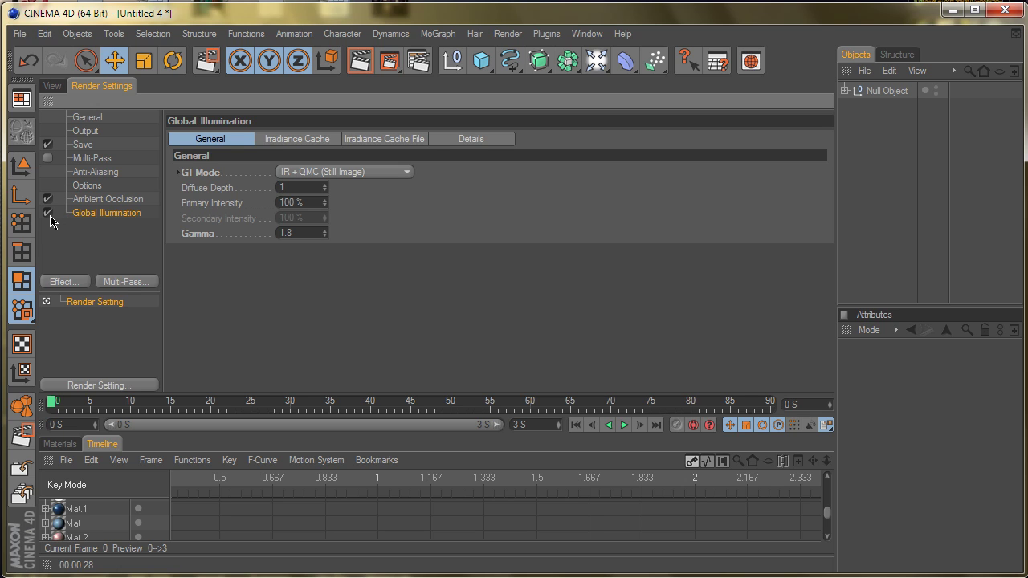
pyautogui.click(47, 212)
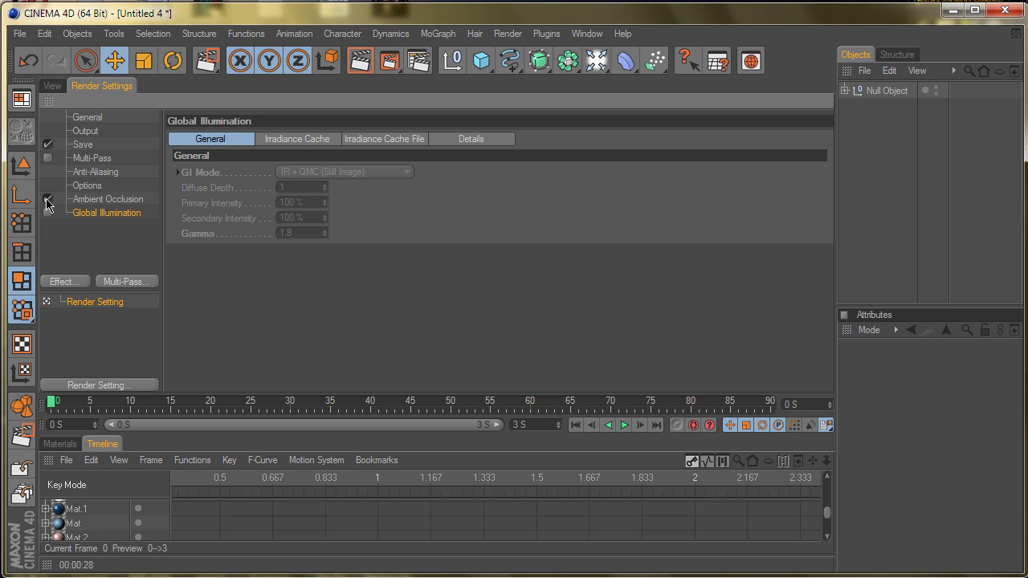
pyautogui.click(48, 198)
pyautogui.click(52, 86)
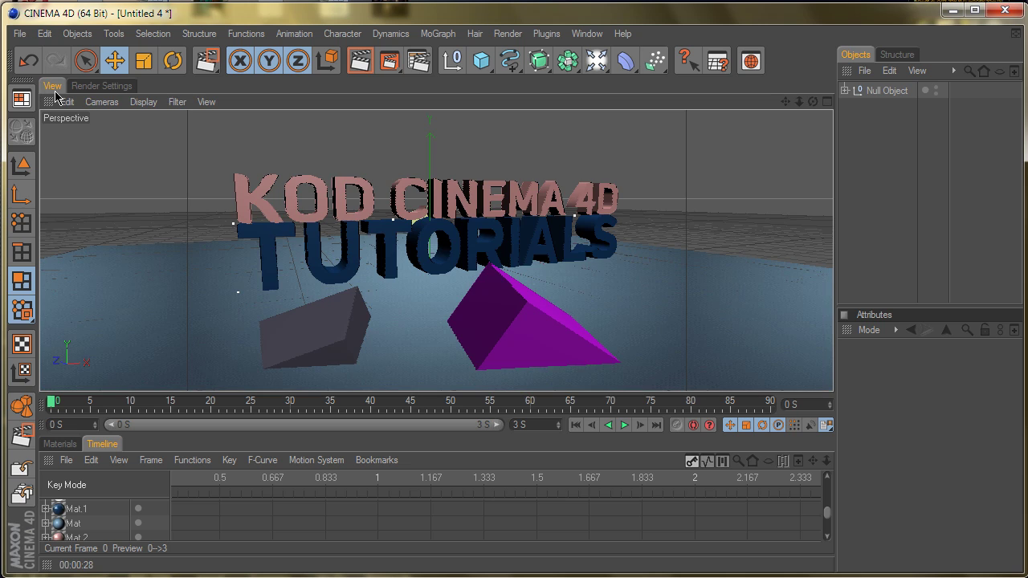
# In the render settings, switch Anti-Aliasing to Geometry and set it back to Best
pyautogui.click(96, 87)
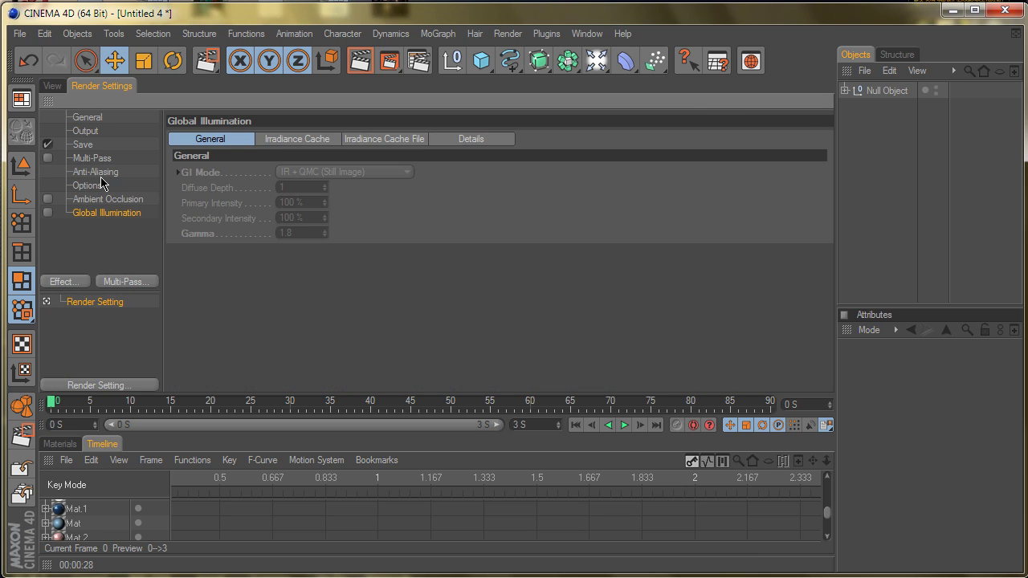
pyautogui.click(101, 175)
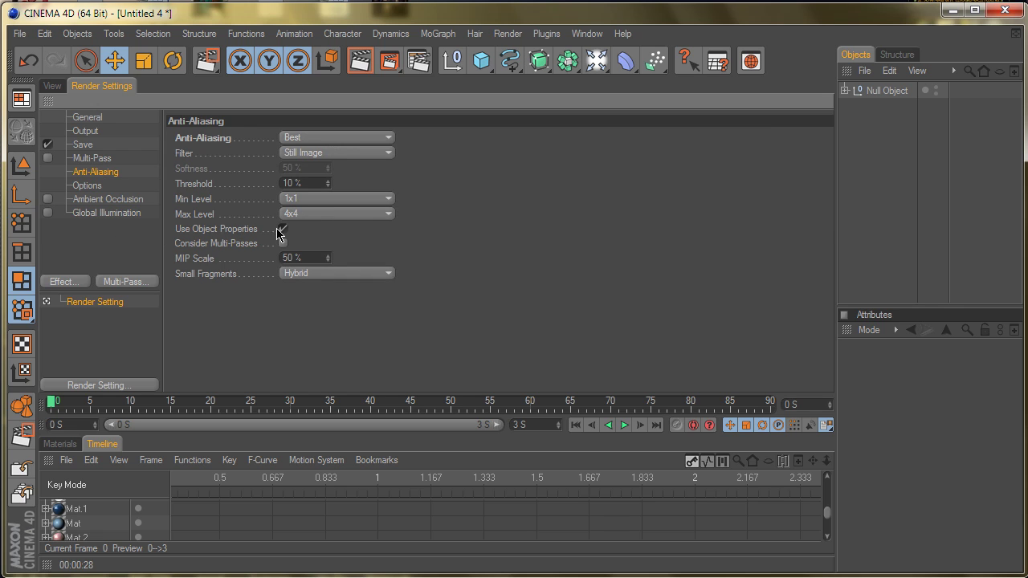
pyautogui.click(313, 138)
pyautogui.click(313, 125)
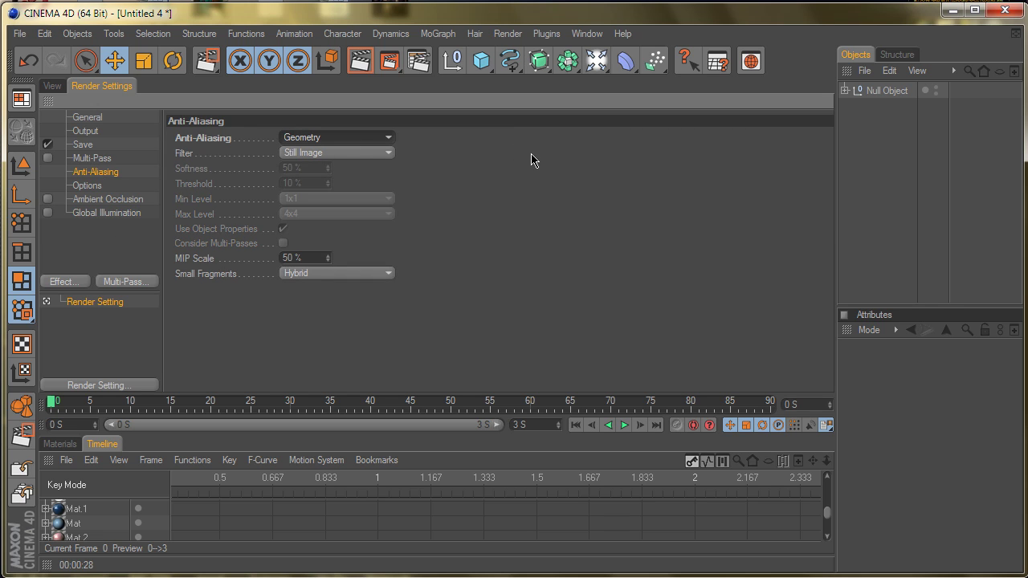
pyautogui.click(318, 140)
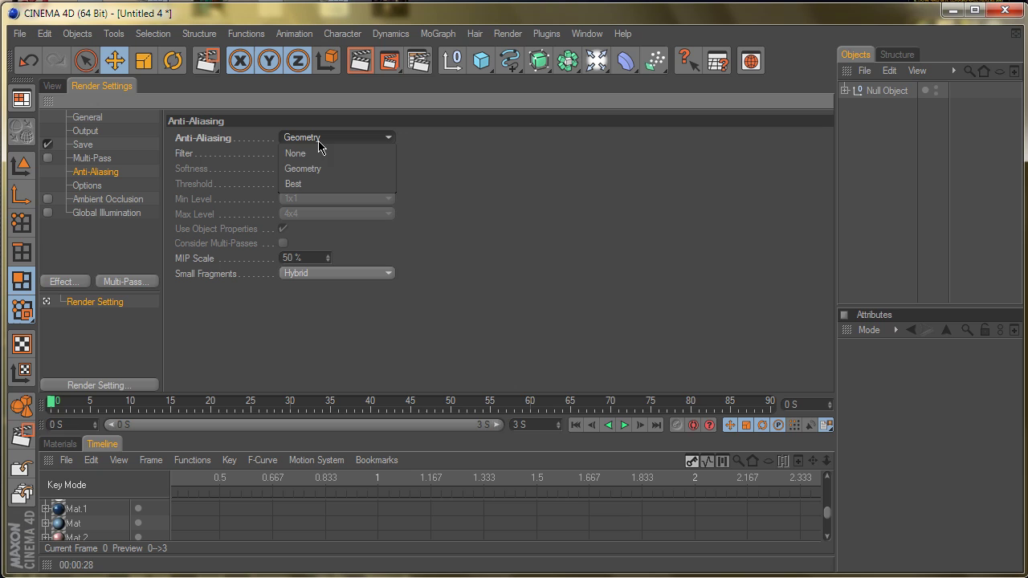
pyautogui.click(312, 186)
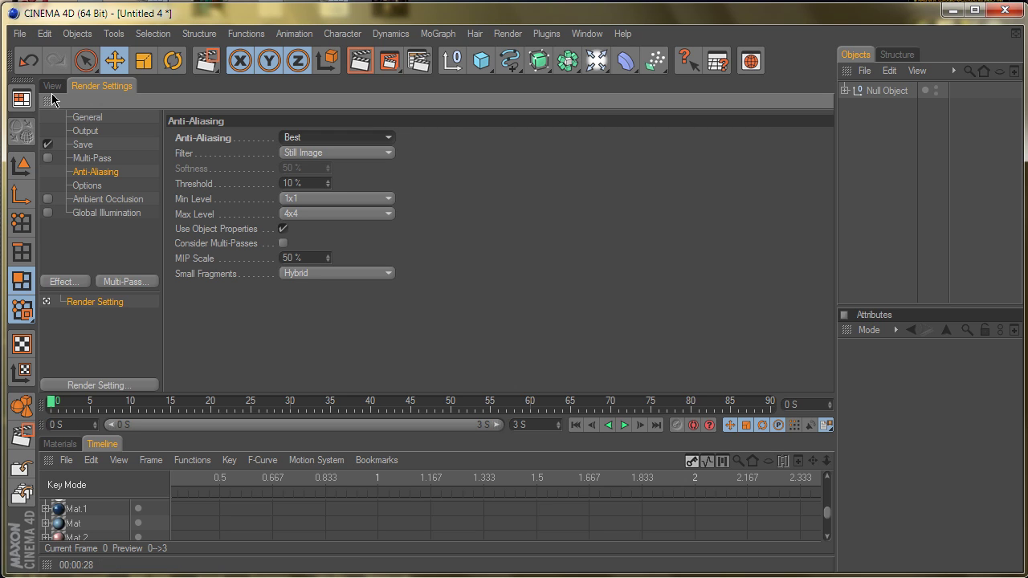
# Try an anti-aliasing Max Level of 2x2 and set it back to 4x4
pyautogui.click(303, 215)
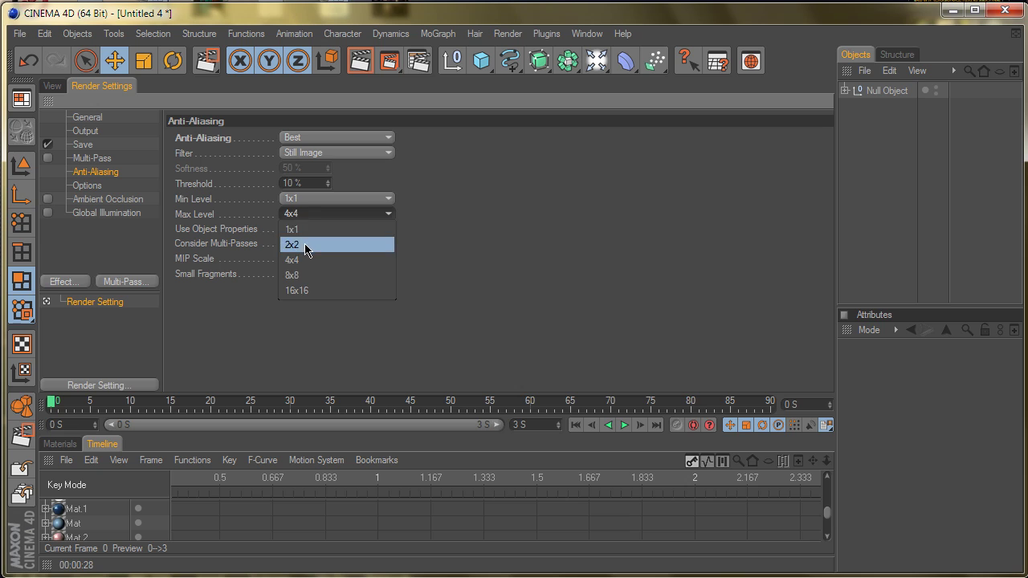
pyautogui.click(305, 245)
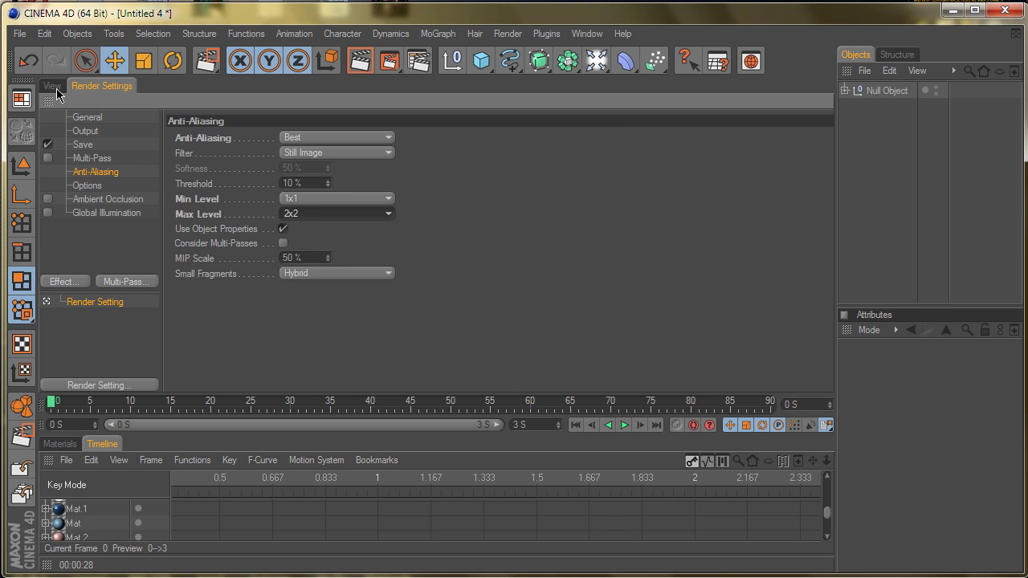
pyautogui.click(302, 215)
pyautogui.click(305, 259)
pyautogui.click(314, 216)
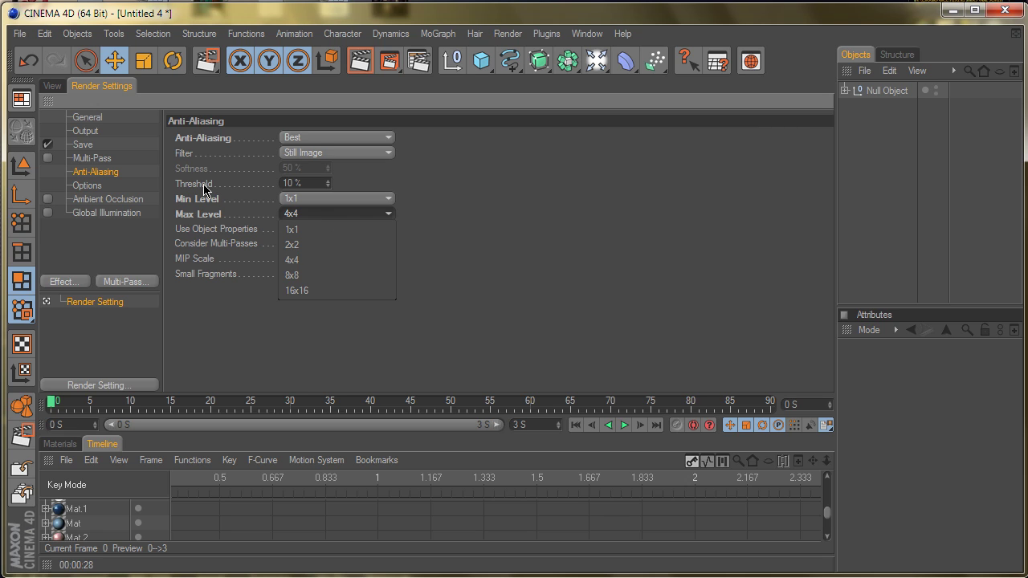
pyautogui.click(92, 94)
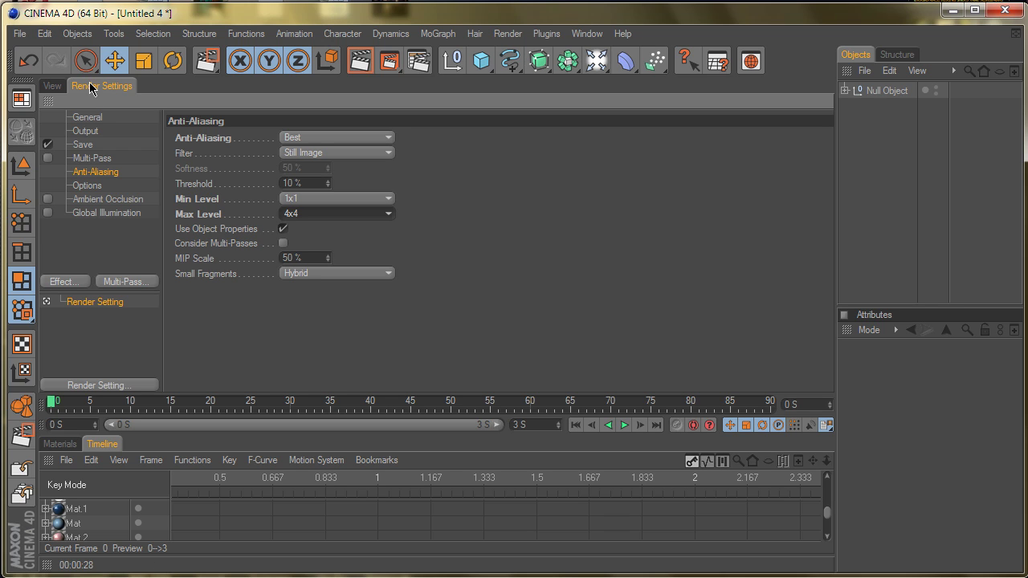
# Set the Picture Viewer memory usage to 5000 MB in the preferences and close them
pyautogui.click(49, 33)
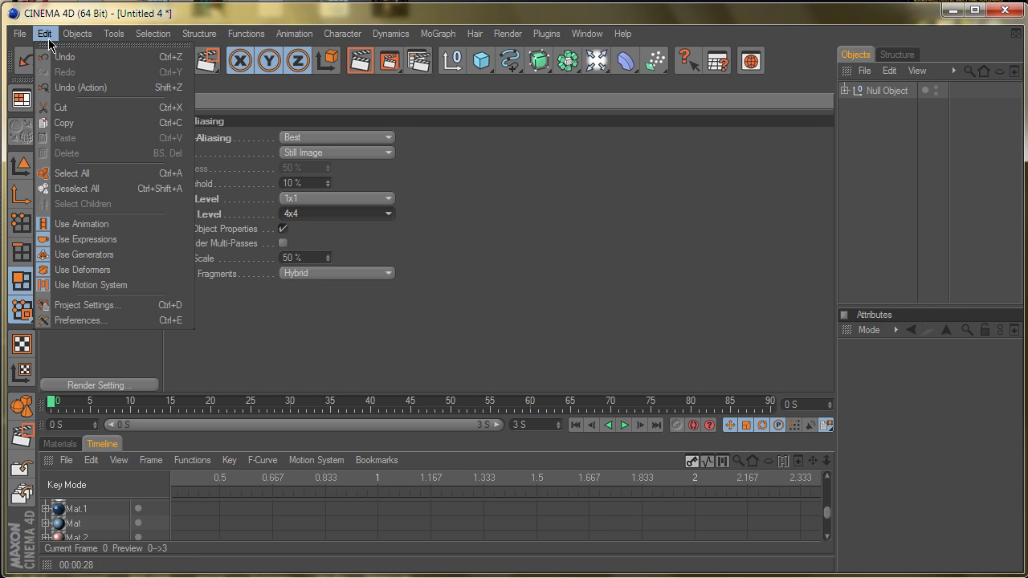
pyautogui.click(102, 324)
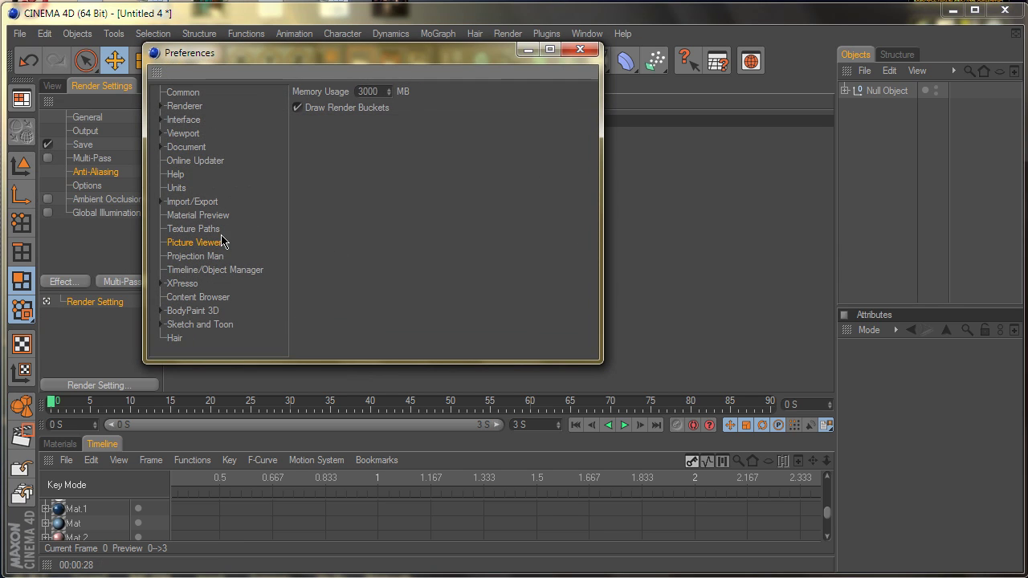
pyautogui.doubleClick(383, 92)
pyautogui.write('5000')
pyautogui.click(578, 50)
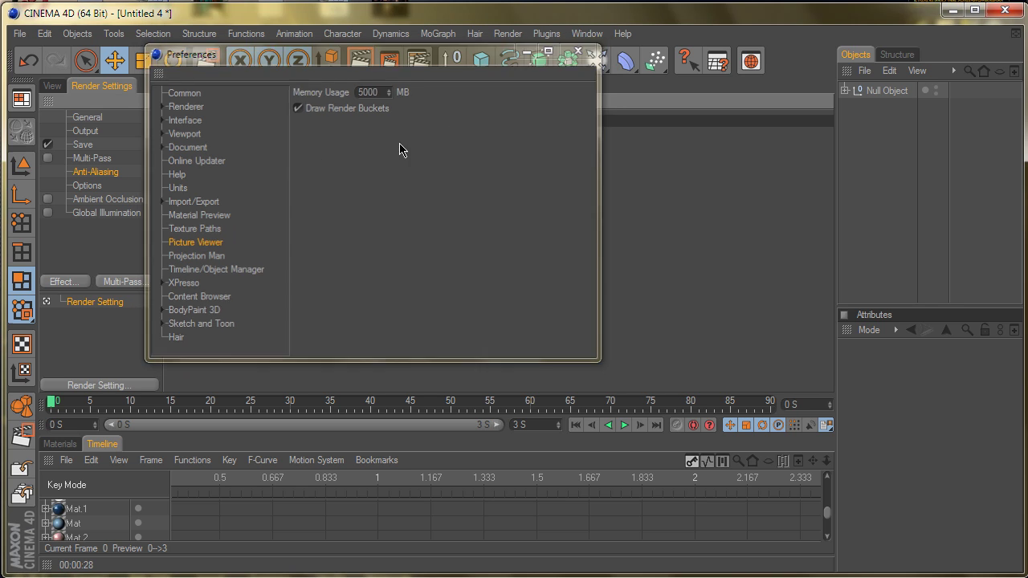
# Return to the perspective scene view and render it in place
pyautogui.click(56, 87)
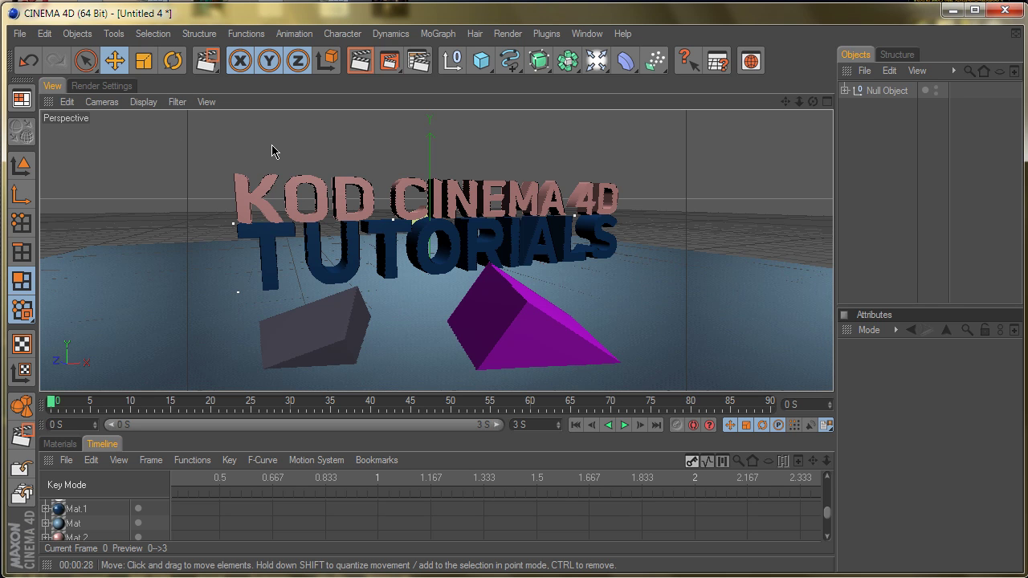
pyautogui.click(360, 60)
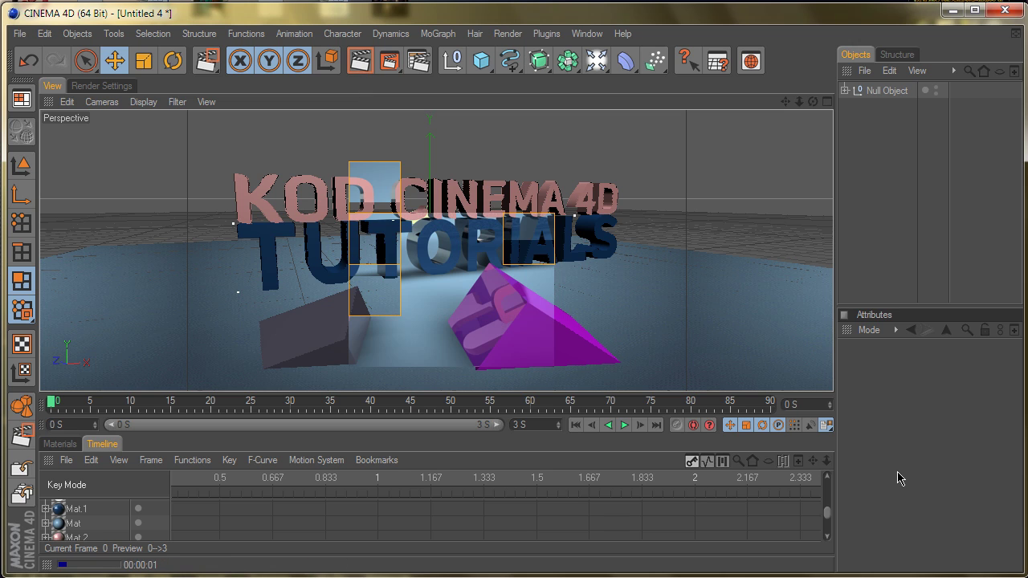